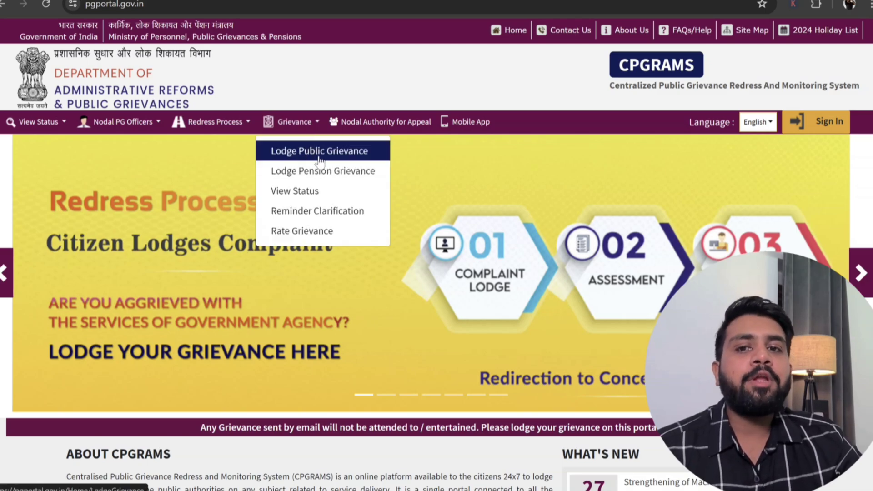
Step: Open the public grievance lodging page, go to the new-user registration form and examine its fields
{"action": "left_click", "coordinate": [334, 152]}
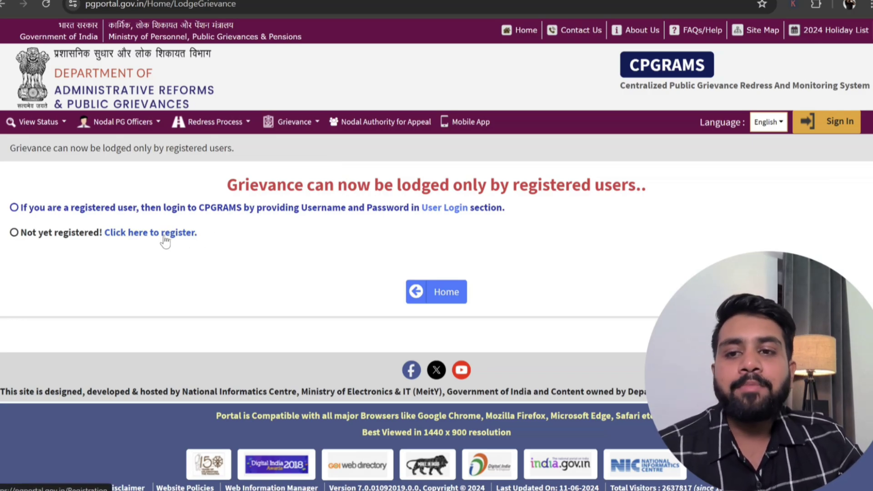
{"action": "scroll", "coordinate": [311, 272], "scroll_direction": "down", "scroll_amount": 2}
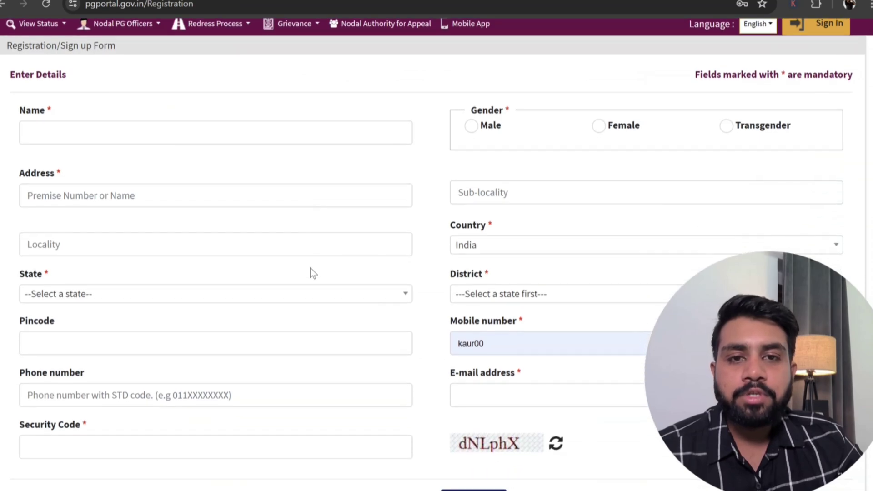
{"action": "scroll", "coordinate": [310, 273], "scroll_direction": "down", "scroll_amount": 2}
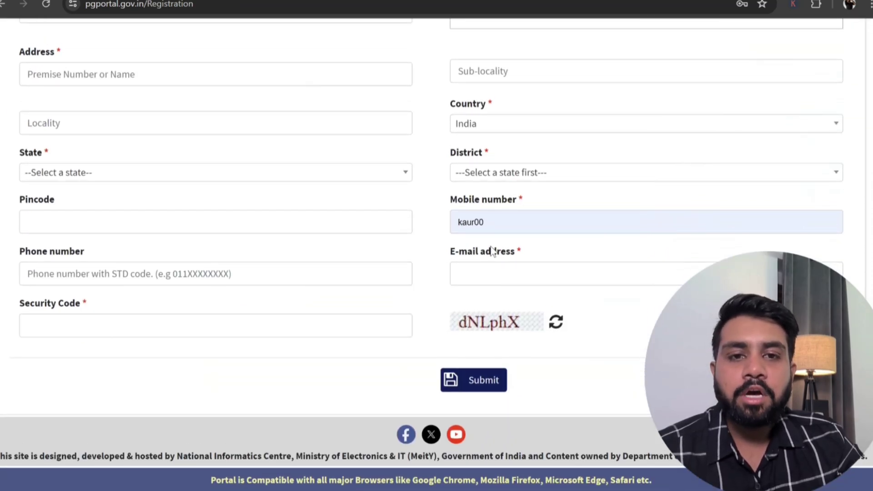
{"action": "scroll", "coordinate": [408, 284], "scroll_direction": "up", "scroll_amount": 3}
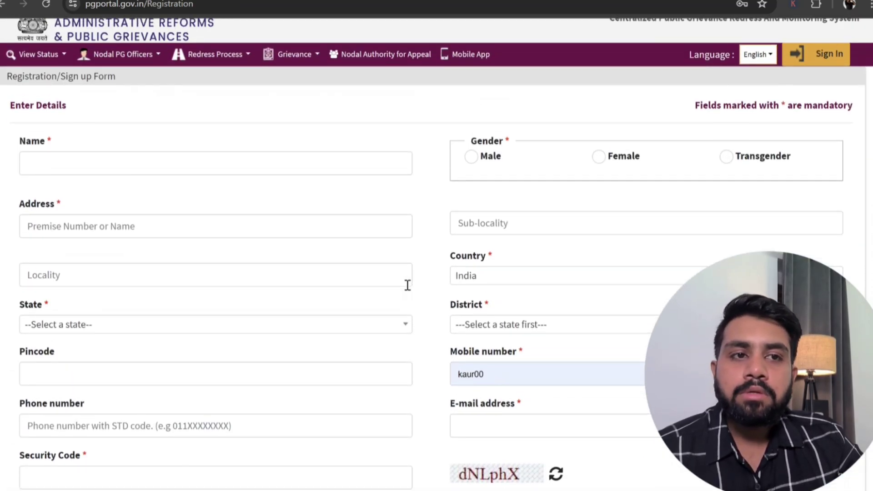
{"action": "scroll", "coordinate": [408, 285], "scroll_direction": "down", "scroll_amount": 5}
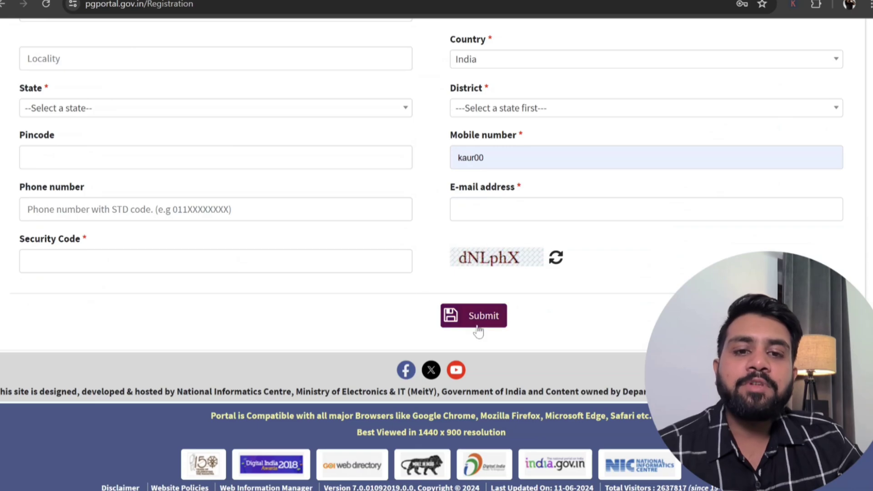
{"action": "scroll", "coordinate": [387, 300], "scroll_direction": "up", "scroll_amount": 6}
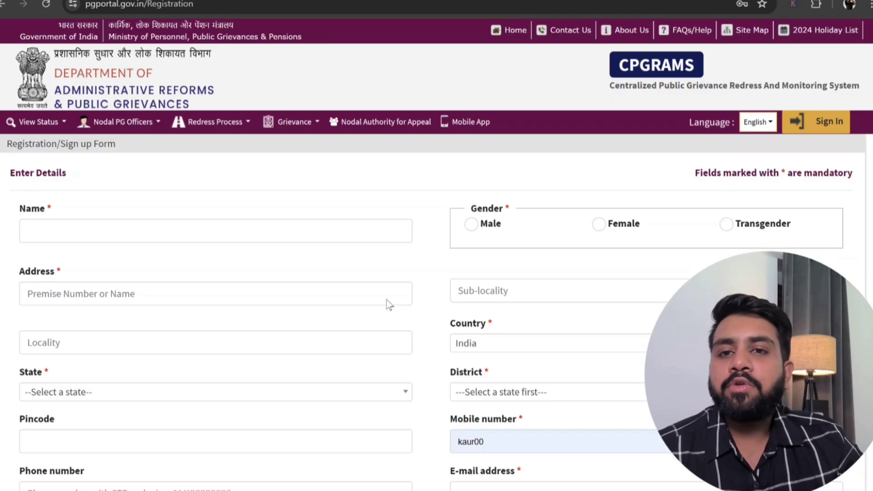
Step: Return to the public grievance lodging page and open the User Login section for registered users
{"action": "left_click", "coordinate": [294, 122]}
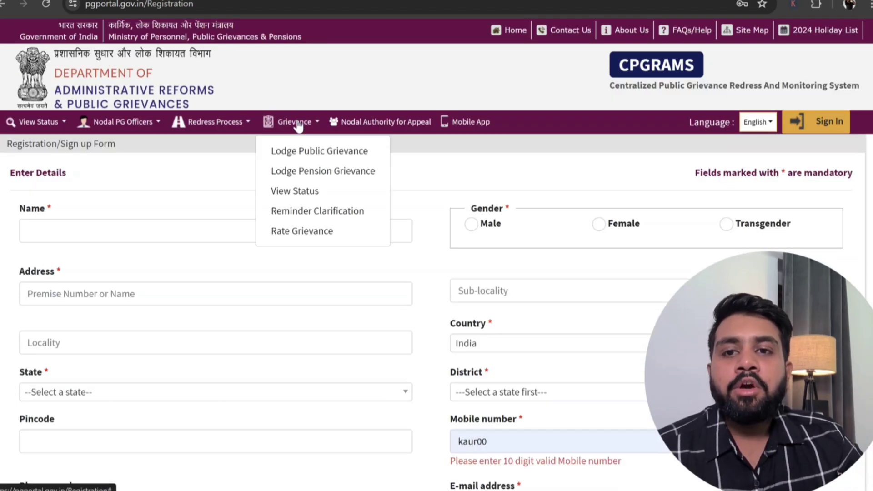
{"action": "left_click", "coordinate": [308, 151]}
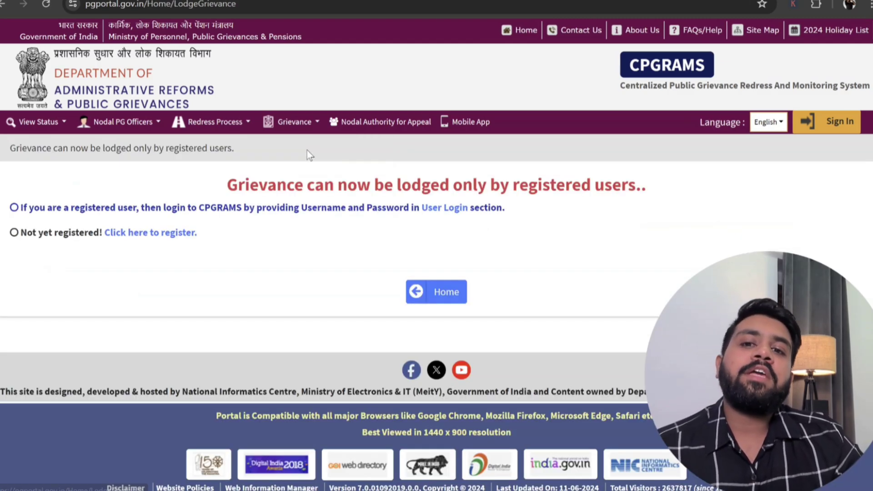
{"action": "left_click", "coordinate": [291, 128]}
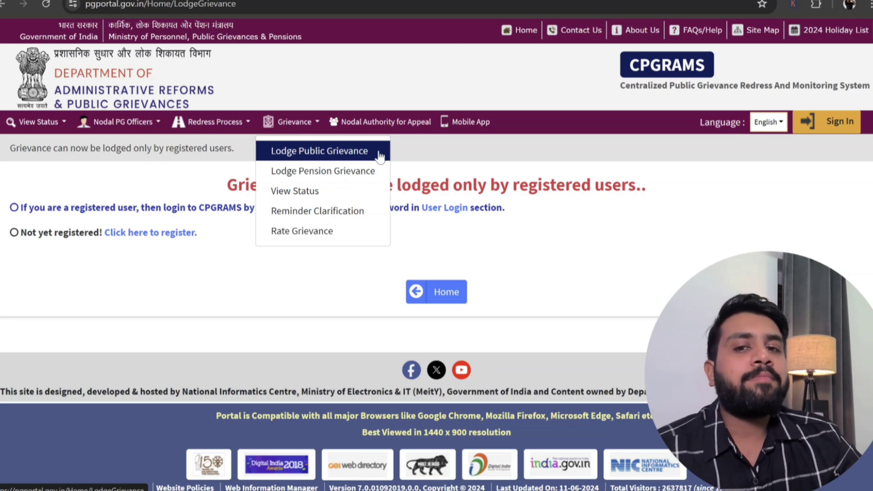
{"action": "left_click", "coordinate": [439, 155]}
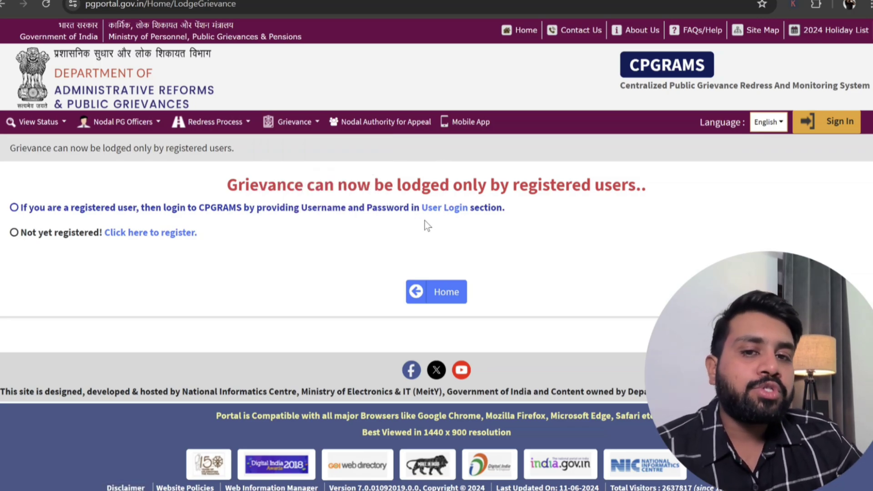
{"action": "left_click", "coordinate": [456, 217]}
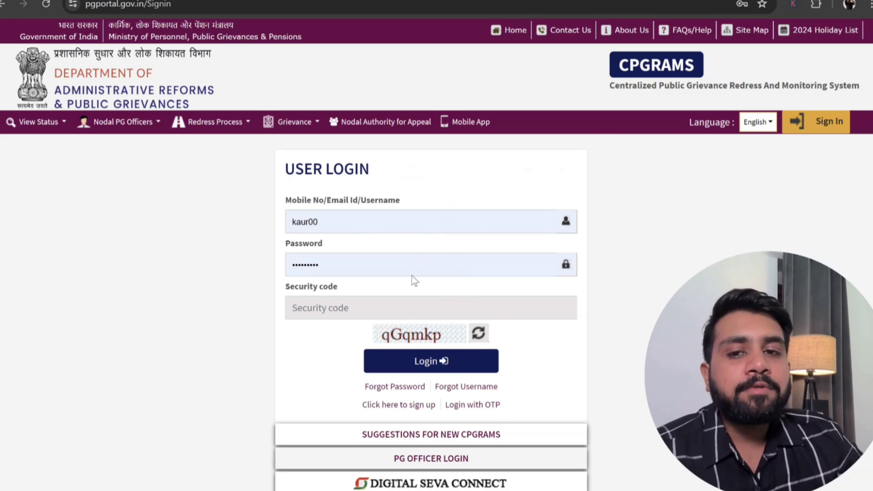
Step: Enter the displayed security code in the User Login form and log in with the prefilled credentials
{"action": "scroll", "coordinate": [460, 271], "scroll_direction": "down", "scroll_amount": 3}
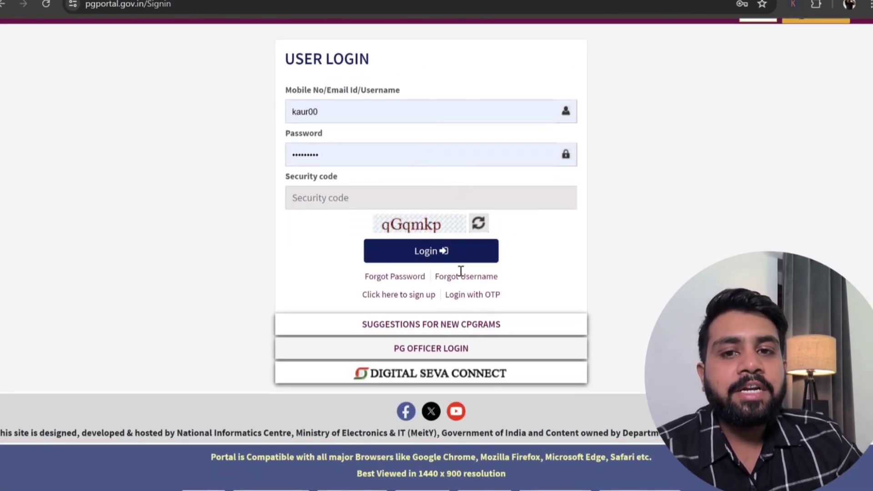
{"action": "left_click", "coordinate": [393, 199]}
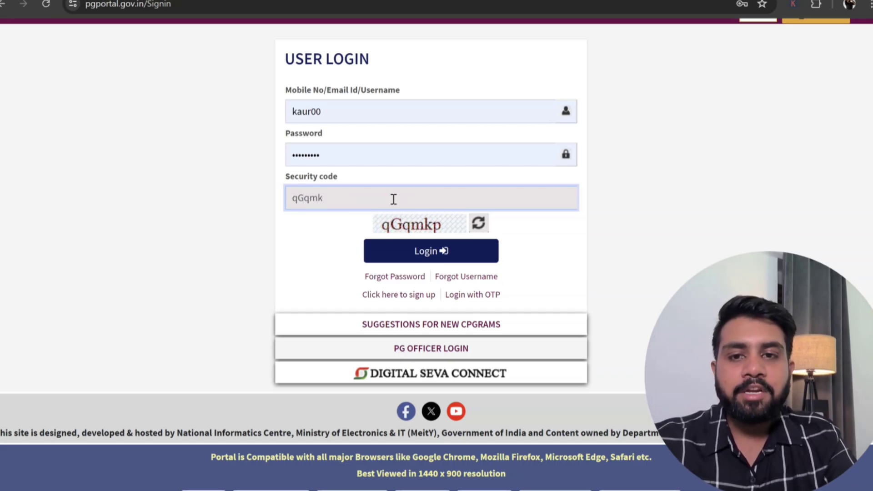
{"action": "type", "text": "qGqmkp"}
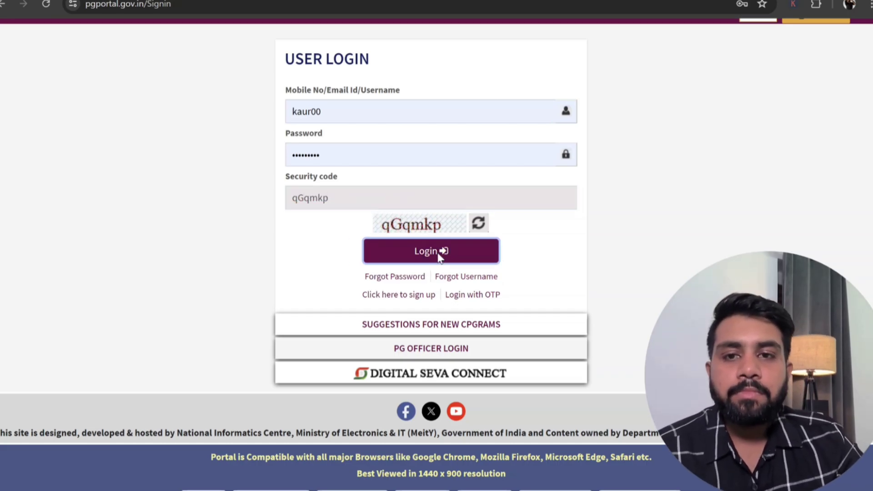
{"action": "left_click", "coordinate": [438, 255]}
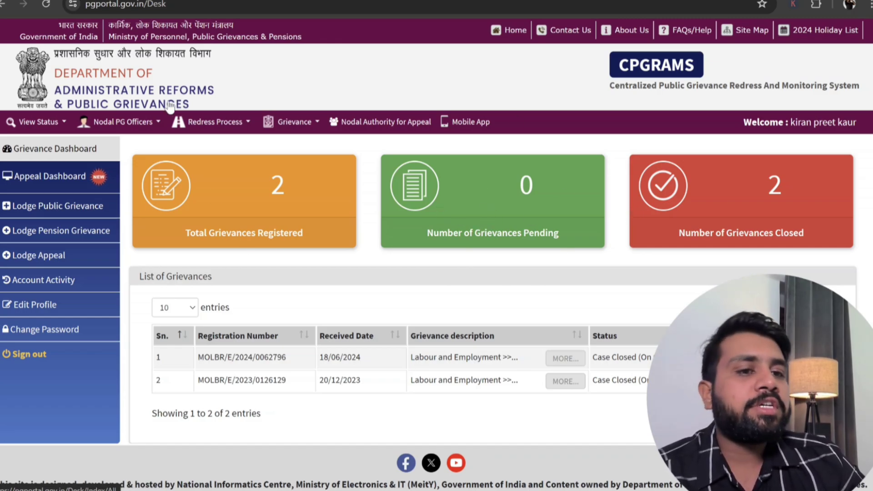
Step: Start a new public grievance and submit the agreement that it does not fall in any of the listed excluded categories
{"action": "left_click", "coordinate": [54, 209]}
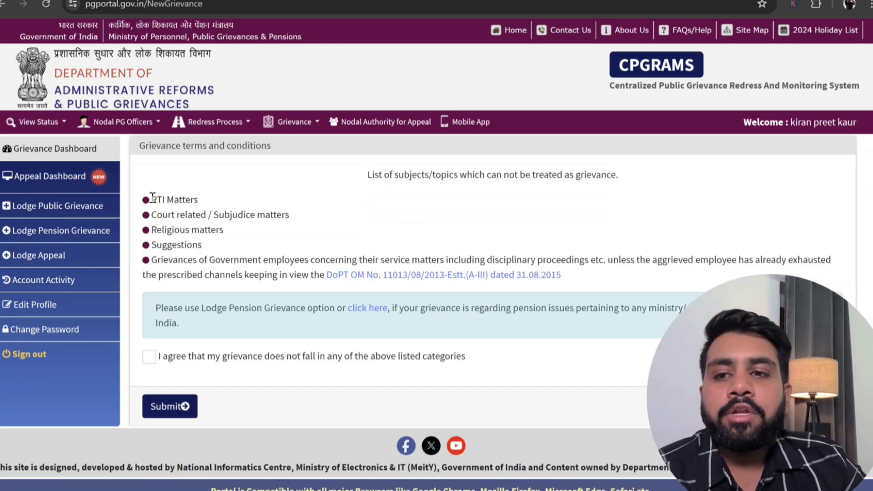
{"action": "left_click", "coordinate": [147, 358]}
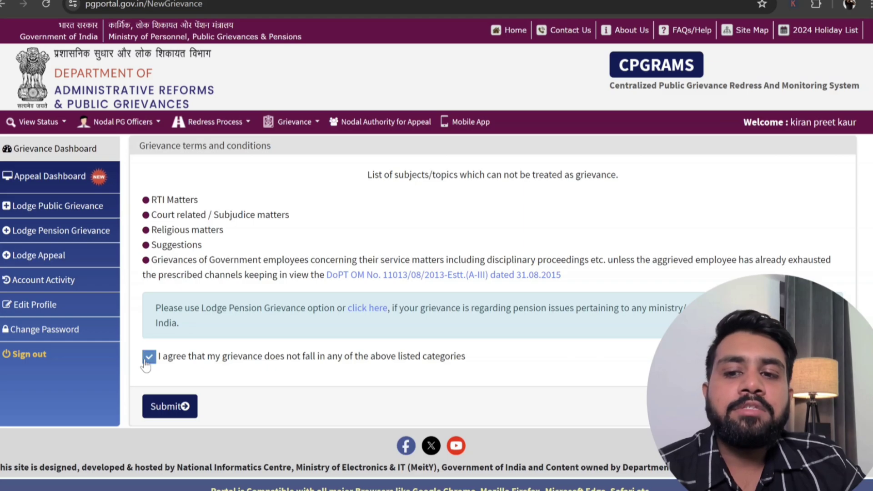
{"action": "left_click", "coordinate": [184, 406]}
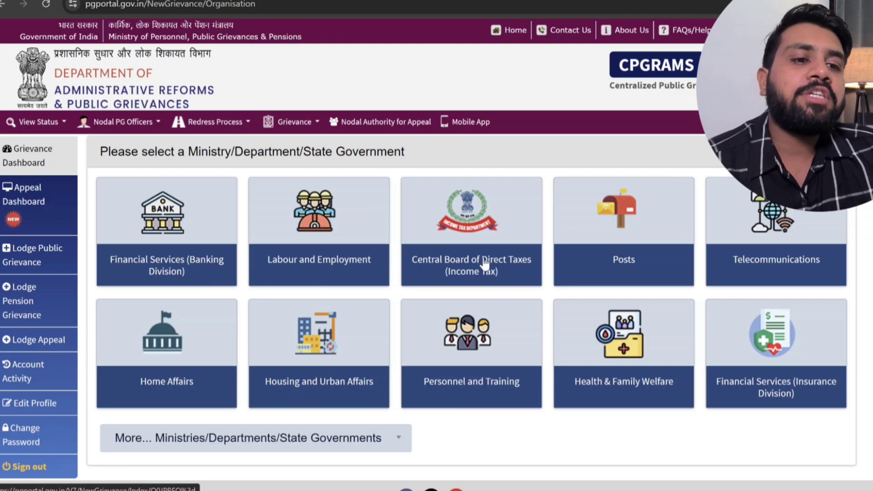
Step: Look through the additional ministries, departments and state governments, and choose Labour and Employment for the grievance
{"action": "scroll", "coordinate": [374, 335], "scroll_direction": "down", "scroll_amount": 3}
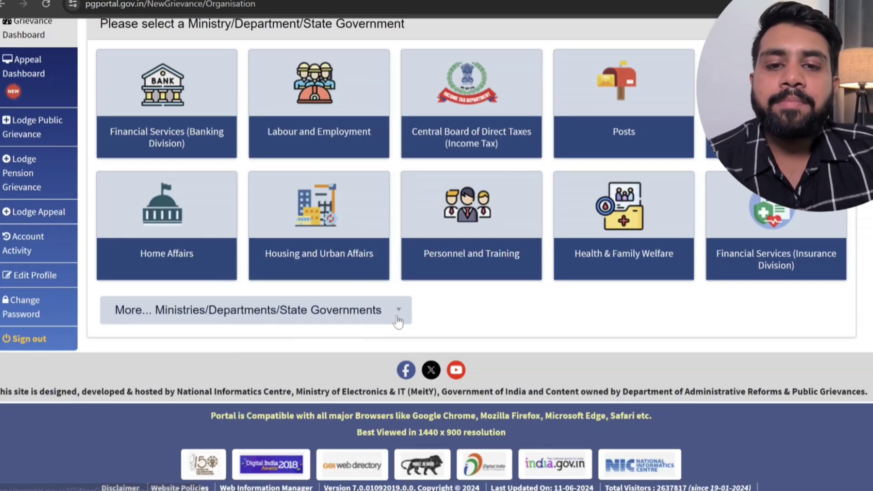
{"action": "left_click", "coordinate": [398, 322]}
{"action": "scroll", "coordinate": [332, 371], "scroll_direction": "down", "scroll_amount": 5}
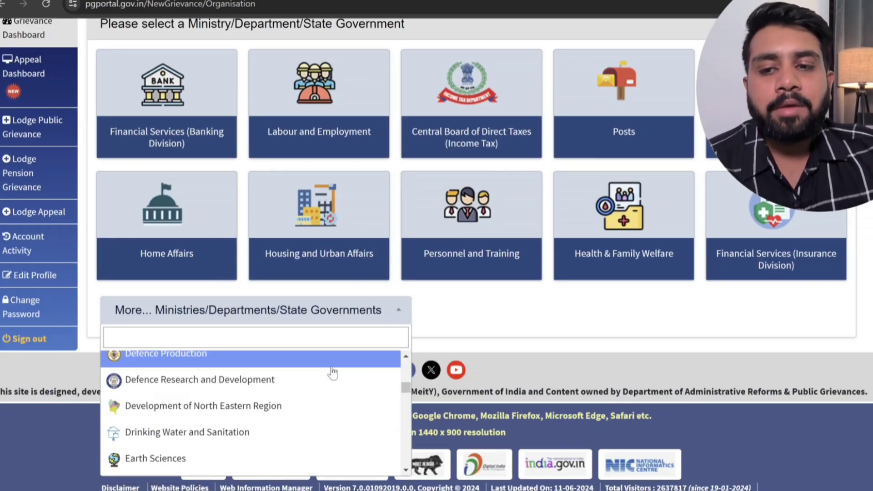
{"action": "scroll", "coordinate": [332, 372], "scroll_direction": "down", "scroll_amount": 6}
{"action": "scroll", "coordinate": [332, 372], "scroll_direction": "up", "scroll_amount": 3}
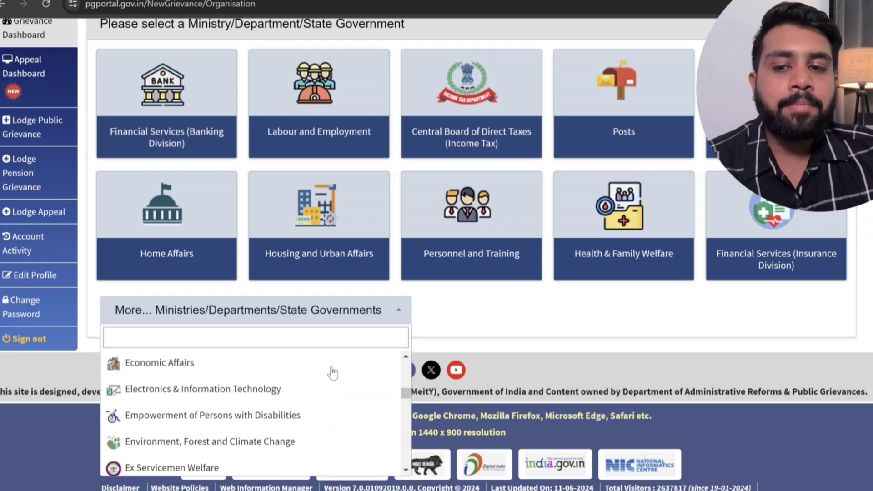
{"action": "scroll", "coordinate": [332, 372], "scroll_direction": "up", "scroll_amount": 8}
{"action": "left_click", "coordinate": [454, 313]}
{"action": "scroll", "coordinate": [454, 313], "scroll_direction": "up", "scroll_amount": 3}
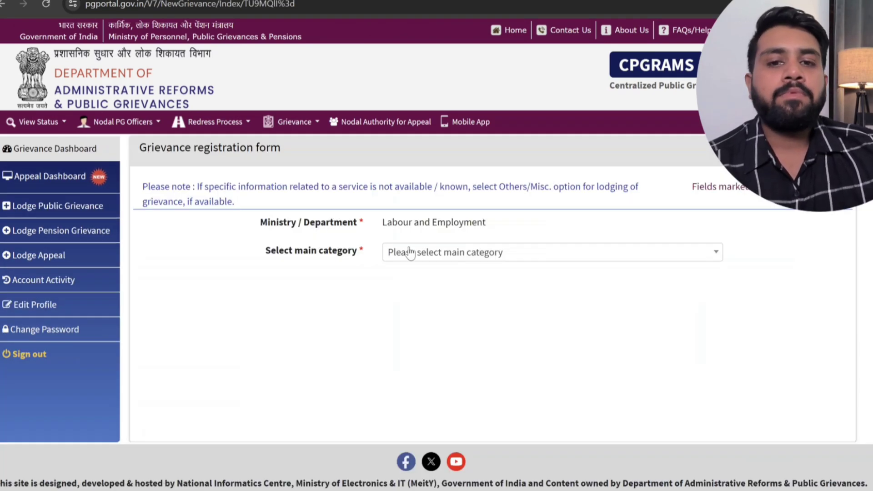
Step: Review the main categories in the grievance registration form and select PF Withdrawal
{"action": "left_click", "coordinate": [410, 253]}
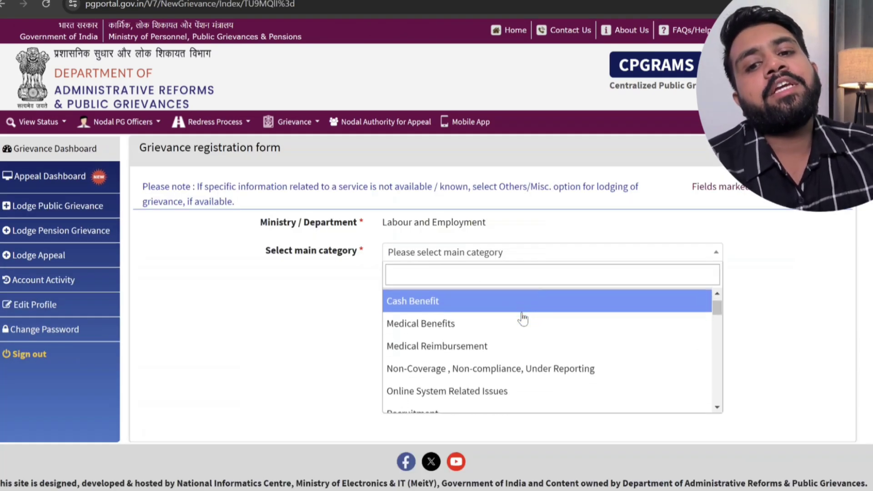
{"action": "scroll", "coordinate": [523, 319], "scroll_direction": "down", "scroll_amount": 1}
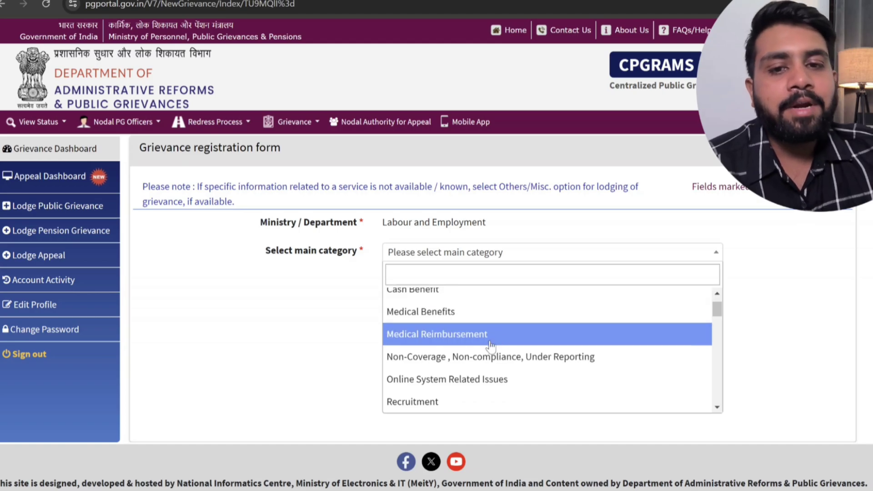
{"action": "scroll", "coordinate": [490, 346], "scroll_direction": "down", "scroll_amount": 3}
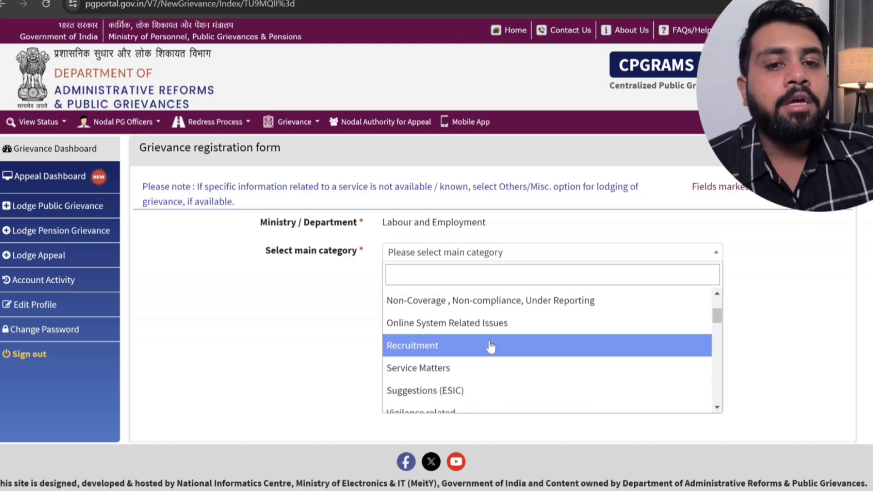
{"action": "scroll", "coordinate": [490, 347], "scroll_direction": "down", "scroll_amount": 3}
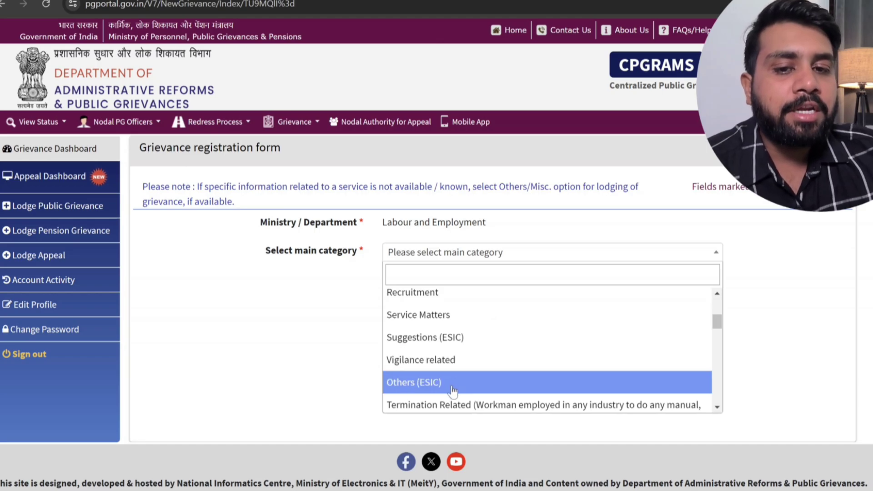
{"action": "scroll", "coordinate": [469, 387], "scroll_direction": "down", "scroll_amount": 1}
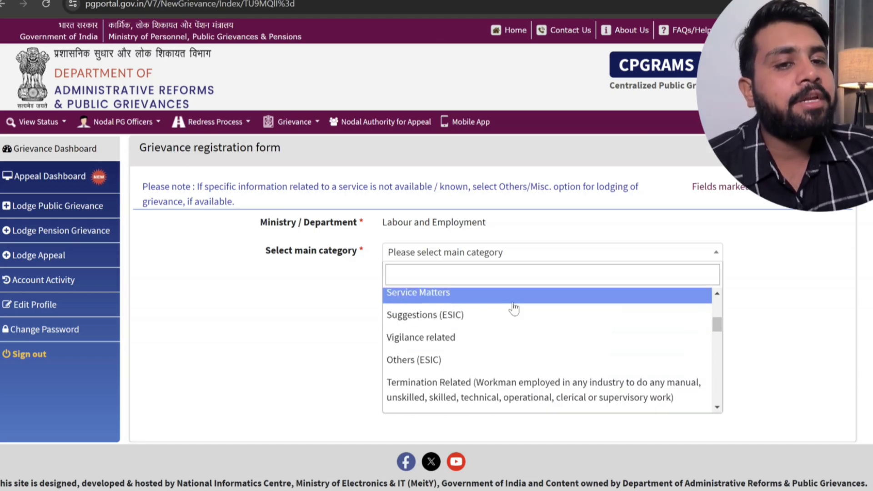
{"action": "scroll", "coordinate": [493, 359], "scroll_direction": "down", "scroll_amount": 5}
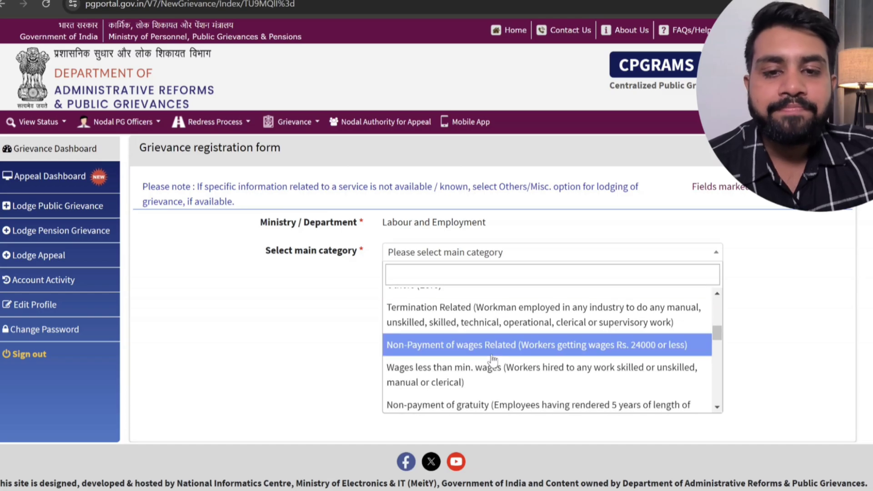
{"action": "scroll", "coordinate": [494, 359], "scroll_direction": "down", "scroll_amount": 4}
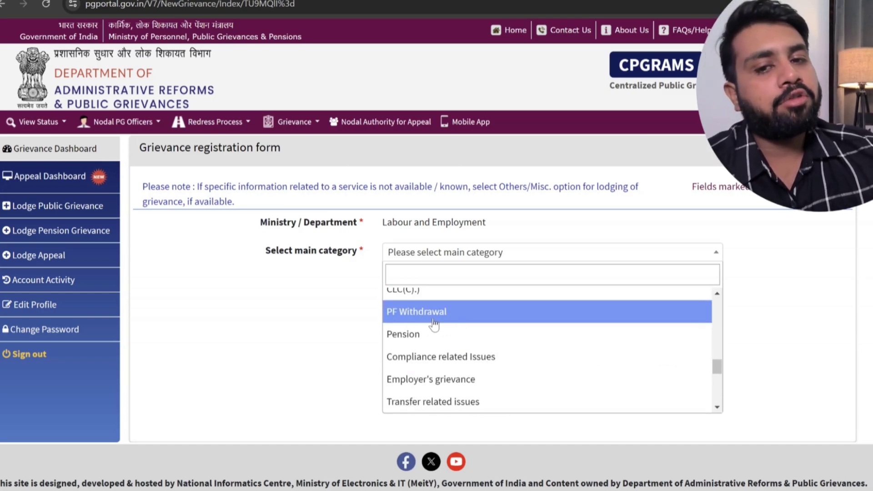
{"action": "scroll", "coordinate": [426, 322], "scroll_direction": "down", "scroll_amount": 5}
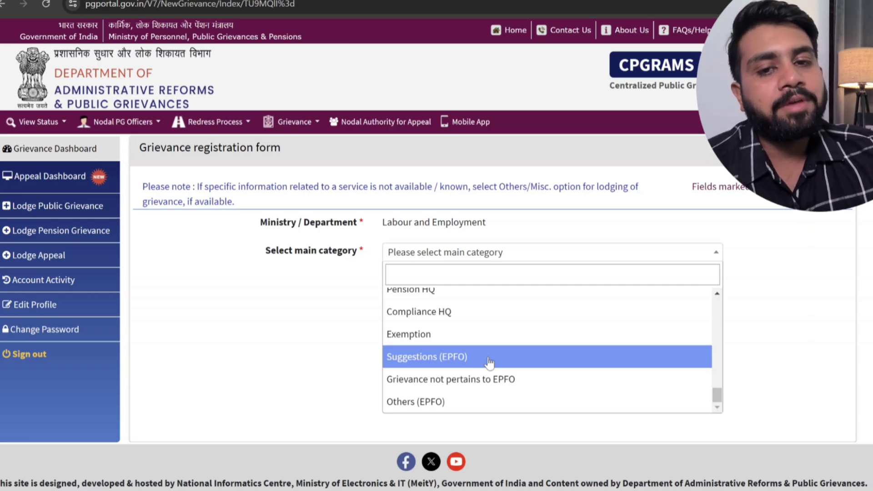
{"action": "scroll", "coordinate": [489, 363], "scroll_direction": "up", "scroll_amount": 5}
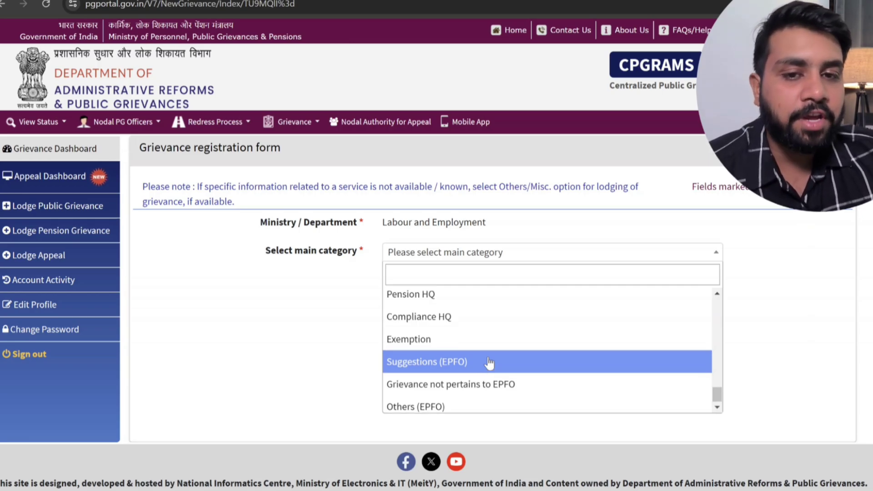
{"action": "scroll", "coordinate": [489, 362], "scroll_direction": "up", "scroll_amount": 2}
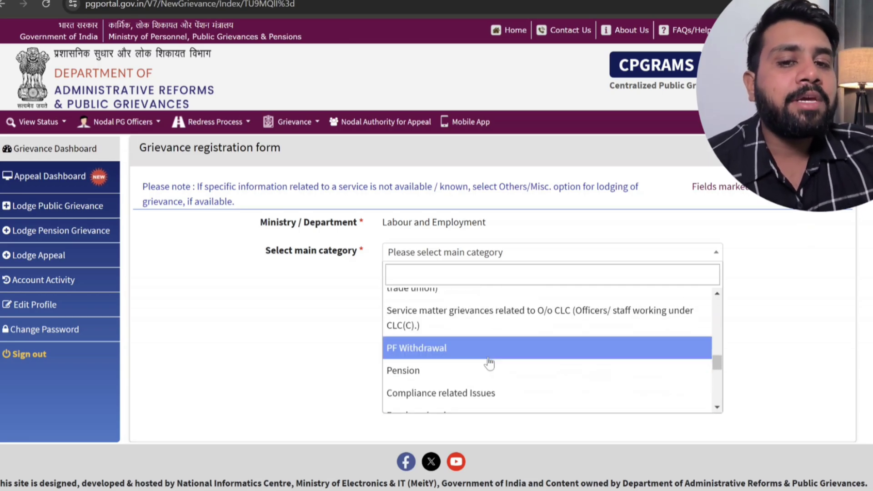
{"action": "left_click", "coordinate": [440, 348]}
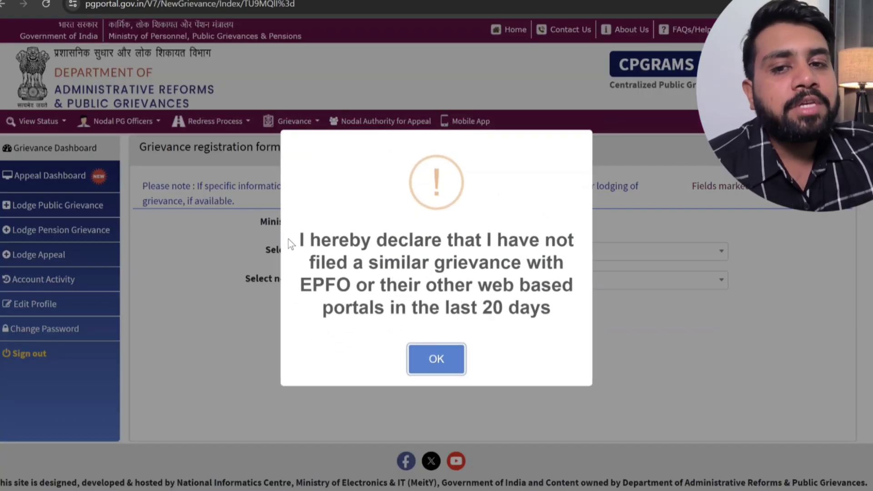
Step: Read and accept the declaration that no similar grievance was filed with EPFO or its portals in the last 20 days
{"action": "left_click_drag", "start_coordinate": [289, 239], "coordinate": [504, 325]}
{"action": "left_click", "coordinate": [543, 331]}
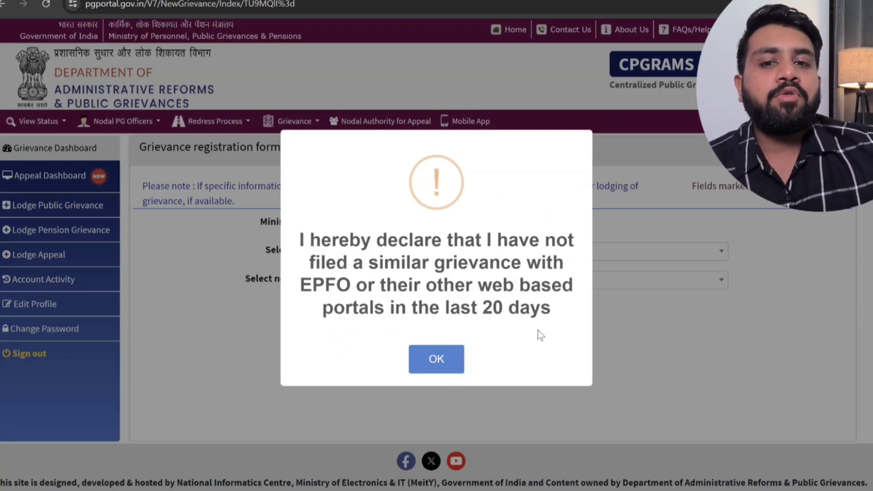
{"action": "left_click", "coordinate": [435, 360]}
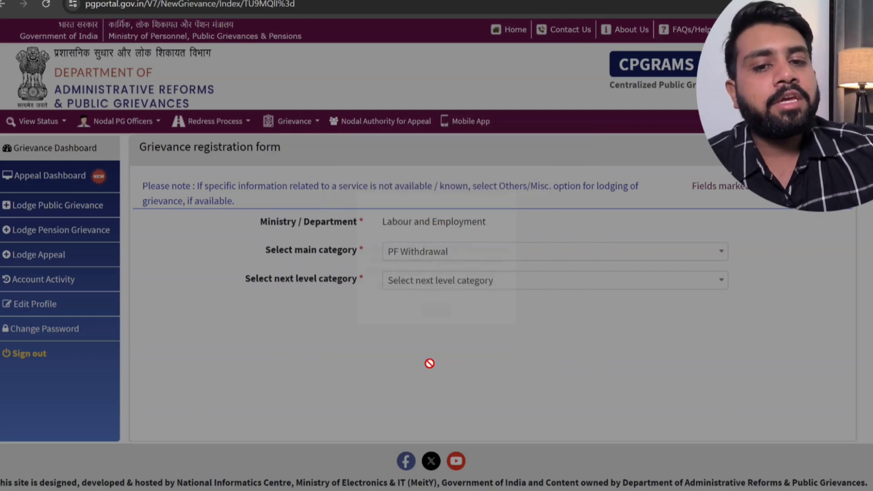
Step: Look through the next level categories for PF Withdrawal and select Others
{"action": "left_click", "coordinate": [471, 286]}
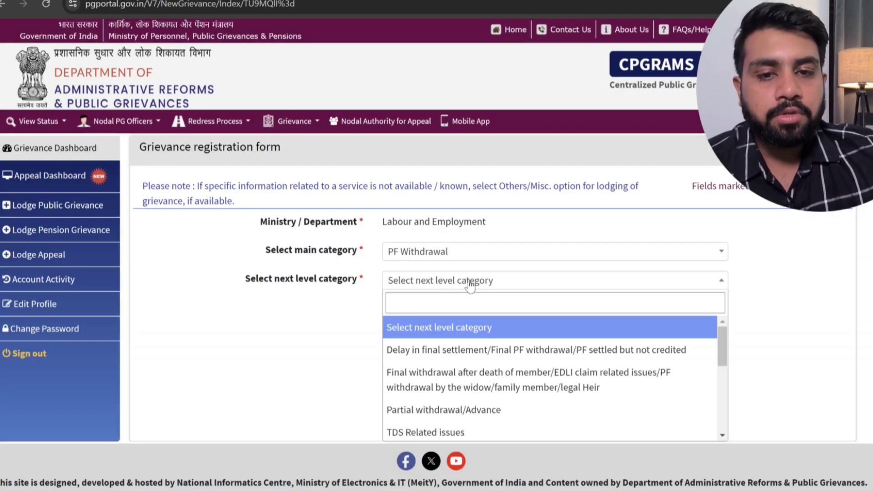
{"action": "scroll", "coordinate": [579, 353], "scroll_direction": "down", "scroll_amount": 3}
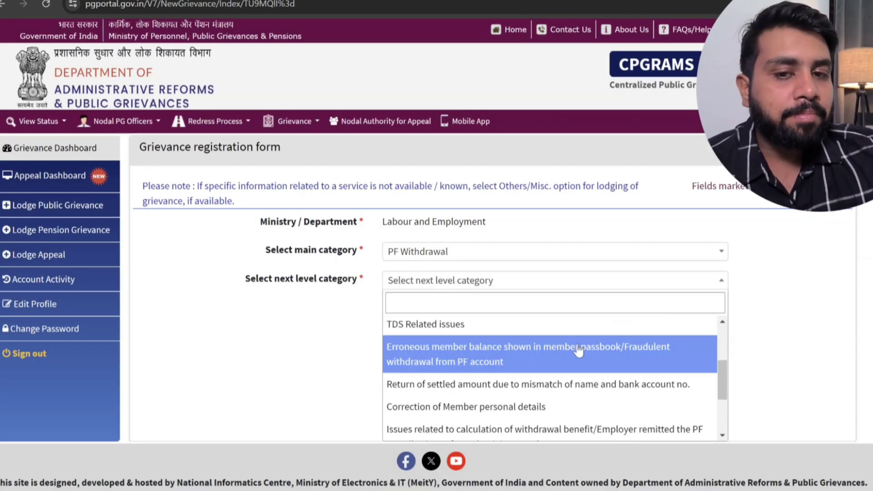
{"action": "scroll", "coordinate": [577, 353], "scroll_direction": "down", "scroll_amount": 2}
{"action": "scroll", "coordinate": [577, 348], "scroll_direction": "up", "scroll_amount": 5}
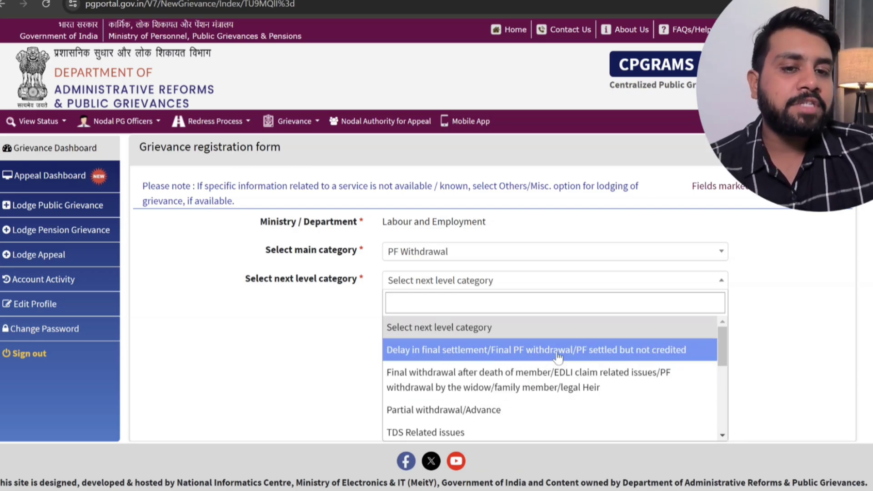
{"action": "scroll", "coordinate": [501, 366], "scroll_direction": "down", "scroll_amount": 1}
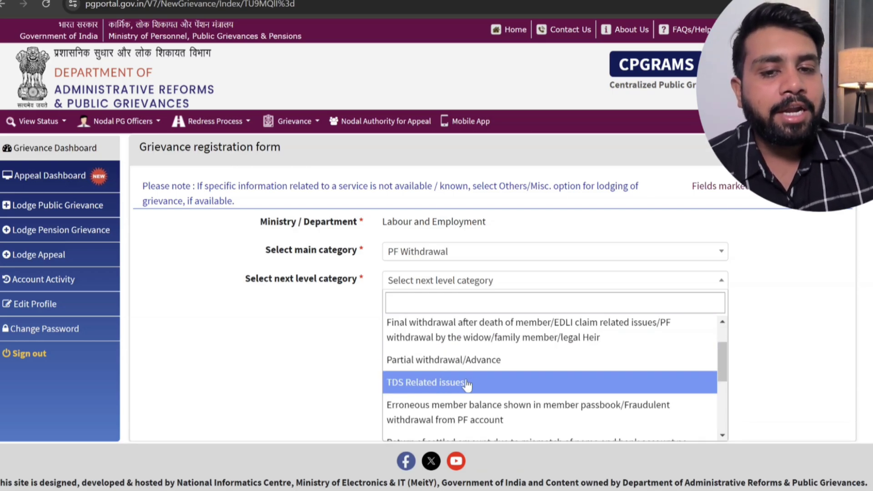
{"action": "scroll", "coordinate": [496, 384], "scroll_direction": "down", "scroll_amount": 2}
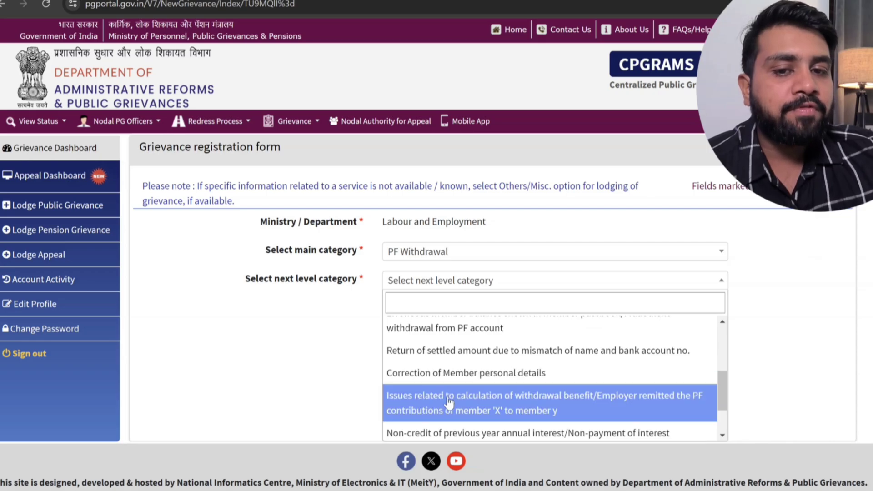
{"action": "scroll", "coordinate": [473, 396], "scroll_direction": "up", "scroll_amount": 2}
{"action": "scroll", "coordinate": [448, 404], "scroll_direction": "down", "scroll_amount": 3}
{"action": "scroll", "coordinate": [449, 404], "scroll_direction": "down", "scroll_amount": 1}
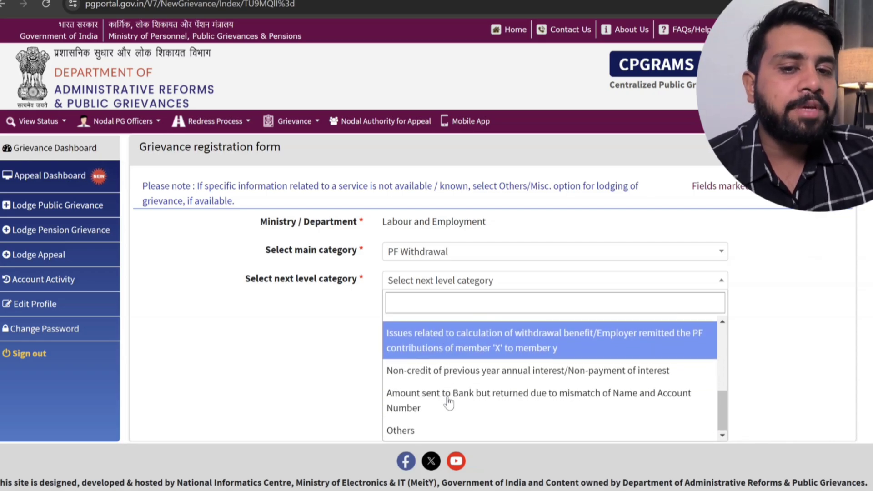
{"action": "scroll", "coordinate": [447, 404], "scroll_direction": "up", "scroll_amount": 1}
{"action": "scroll", "coordinate": [448, 403], "scroll_direction": "down", "scroll_amount": 1}
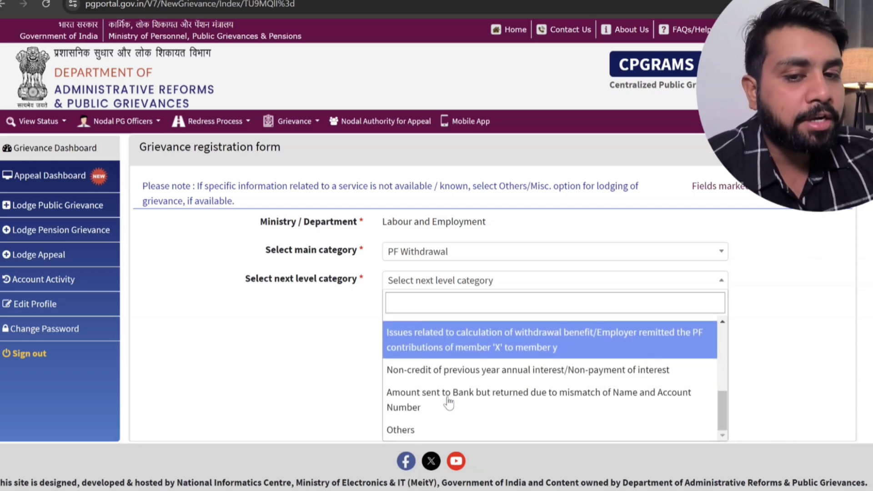
{"action": "scroll", "coordinate": [448, 403], "scroll_direction": "up", "scroll_amount": 3}
{"action": "scroll", "coordinate": [447, 403], "scroll_direction": "down", "scroll_amount": 3}
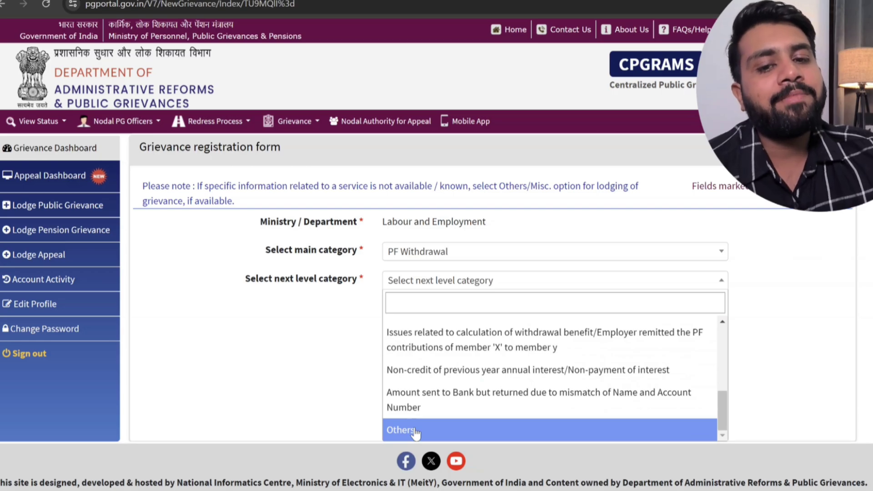
{"action": "left_click", "coordinate": [416, 433]}
Step: Review the establishment and PF detail fields, browse the list of PF offices, and choose Regional Office, Agartala
{"action": "scroll", "coordinate": [464, 321], "scroll_direction": "down", "scroll_amount": 2}
{"action": "scroll", "coordinate": [464, 321], "scroll_direction": "down", "scroll_amount": 2}
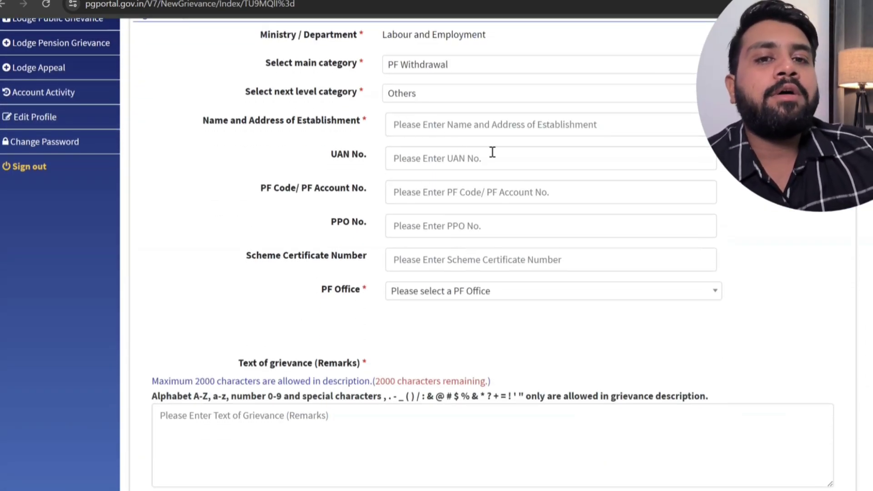
{"action": "left_click_drag", "start_coordinate": [783, 113], "coordinate": [752, 426]}
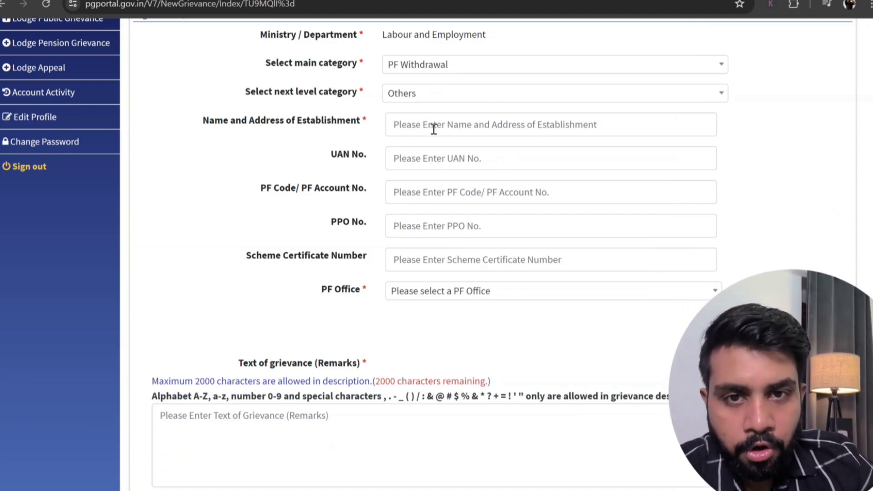
{"action": "scroll", "coordinate": [433, 169], "scroll_direction": "down", "scroll_amount": 1}
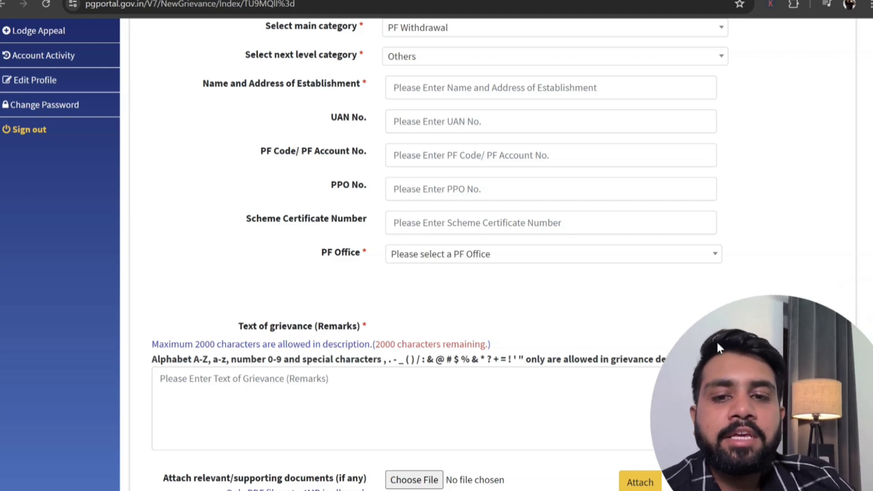
{"action": "left_click", "coordinate": [607, 255]}
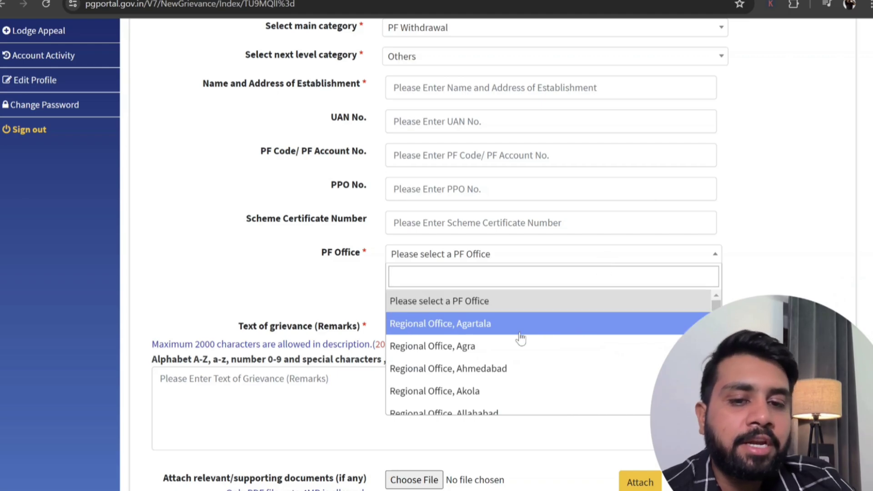
{"action": "scroll", "coordinate": [520, 337], "scroll_direction": "down", "scroll_amount": 1}
{"action": "scroll", "coordinate": [521, 338], "scroll_direction": "down", "scroll_amount": 3}
{"action": "scroll", "coordinate": [521, 338], "scroll_direction": "down", "scroll_amount": 6}
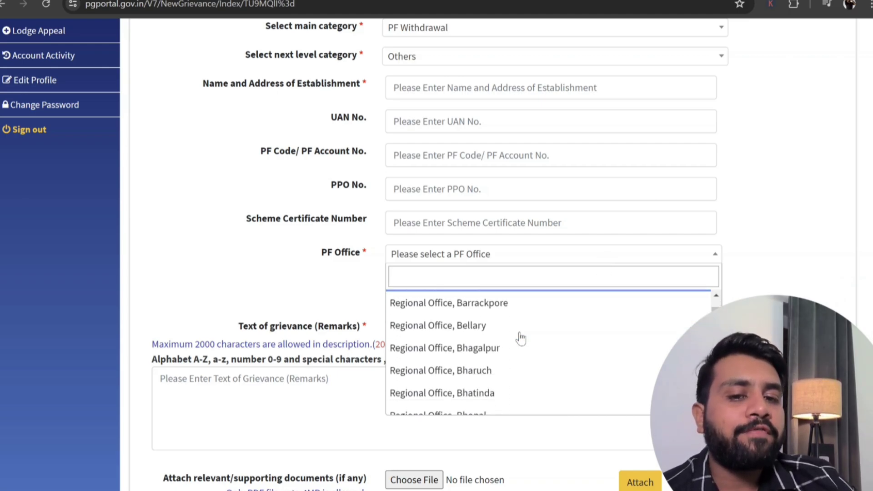
{"action": "scroll", "coordinate": [521, 338], "scroll_direction": "down", "scroll_amount": 6}
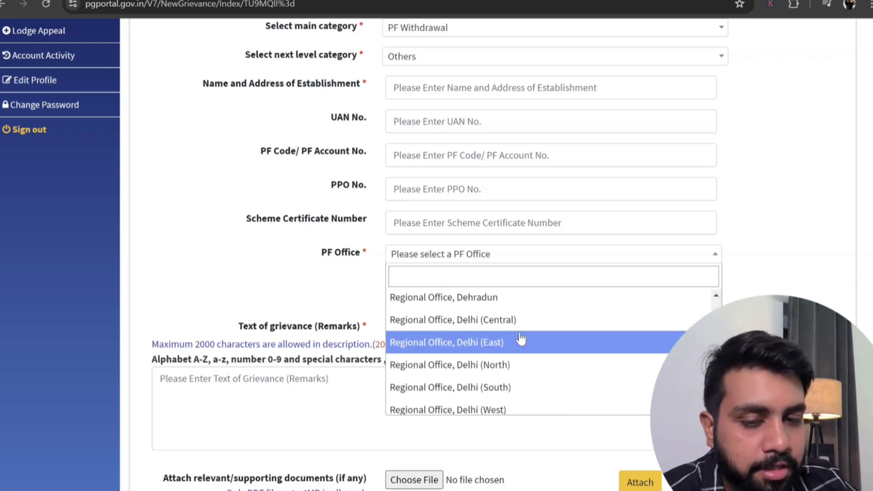
{"action": "scroll", "coordinate": [521, 338], "scroll_direction": "down", "scroll_amount": 6}
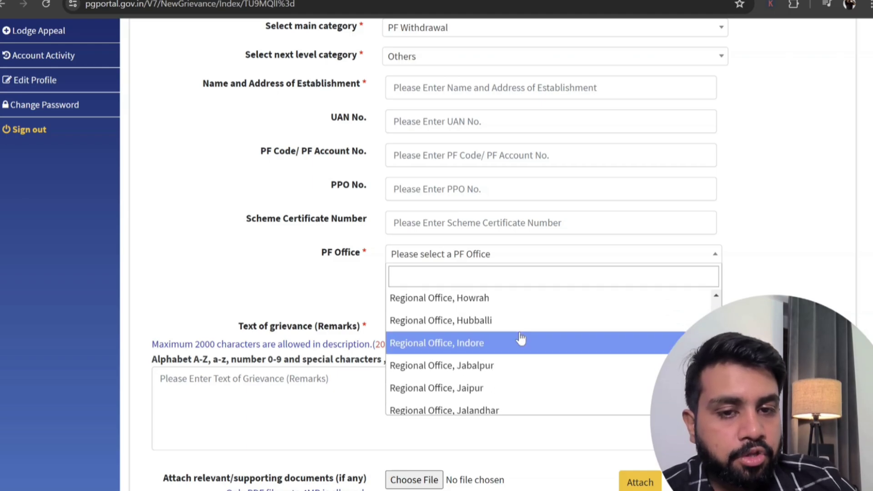
{"action": "scroll", "coordinate": [521, 338], "scroll_direction": "down", "scroll_amount": 3}
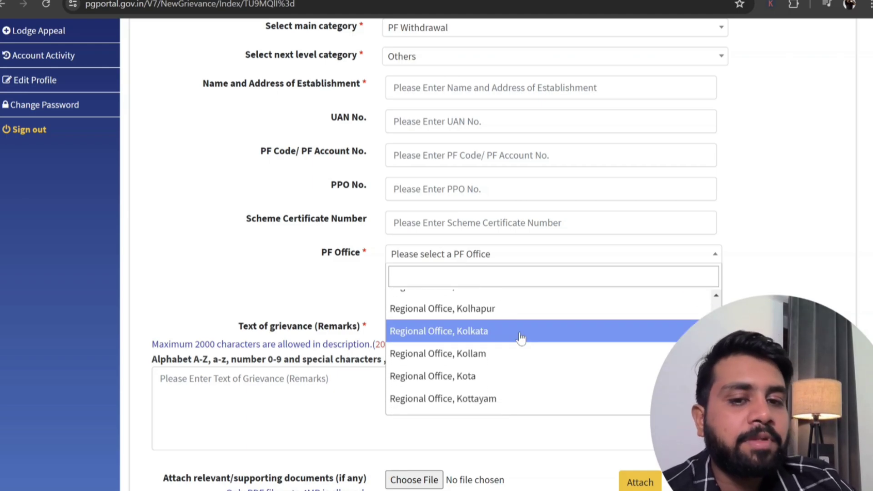
{"action": "scroll", "coordinate": [521, 338], "scroll_direction": "up", "scroll_amount": 10}
{"action": "scroll", "coordinate": [521, 338], "scroll_direction": "up", "scroll_amount": 5}
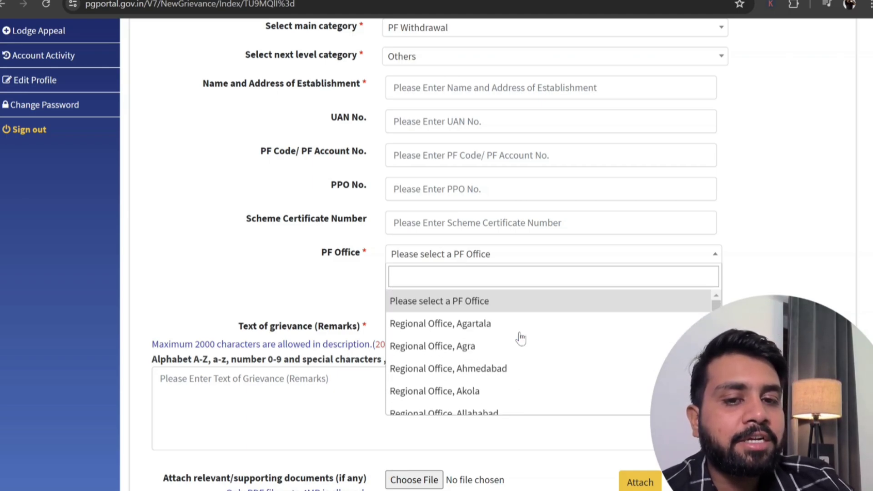
{"action": "left_click", "coordinate": [468, 335]}
Step: Enter "you can describe anything here" as the grievance text, try to proceed to the next stage, and look over the form
{"action": "scroll", "coordinate": [362, 363], "scroll_direction": "down", "scroll_amount": 3}
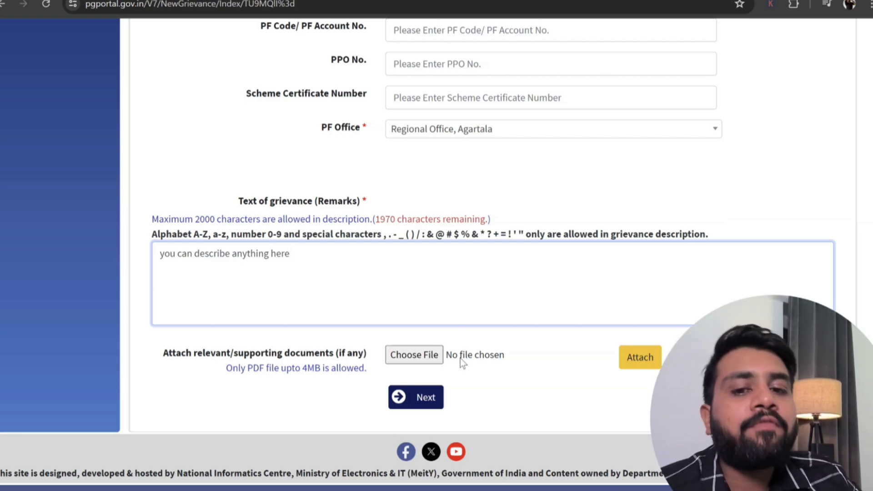
{"action": "left_click", "coordinate": [438, 408]}
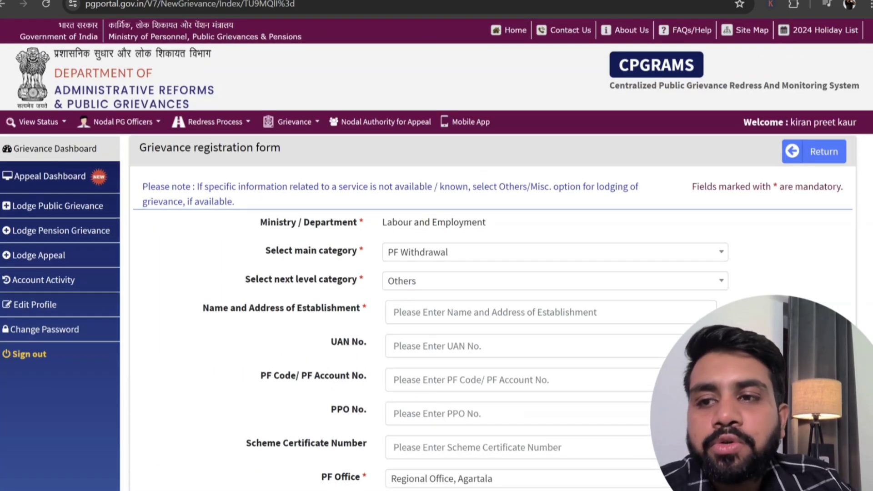
{"action": "scroll", "coordinate": [447, 345], "scroll_direction": "down", "scroll_amount": 6}
{"action": "scroll", "coordinate": [447, 345], "scroll_direction": "up", "scroll_amount": 6}
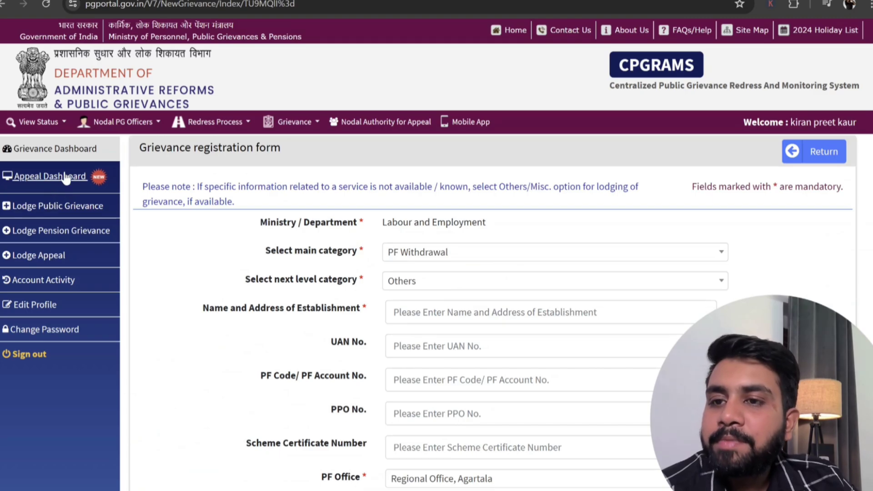
Step: Open the grievance dashboard and highlight the registration number of the first grievance in the list
{"action": "left_click", "coordinate": [43, 152]}
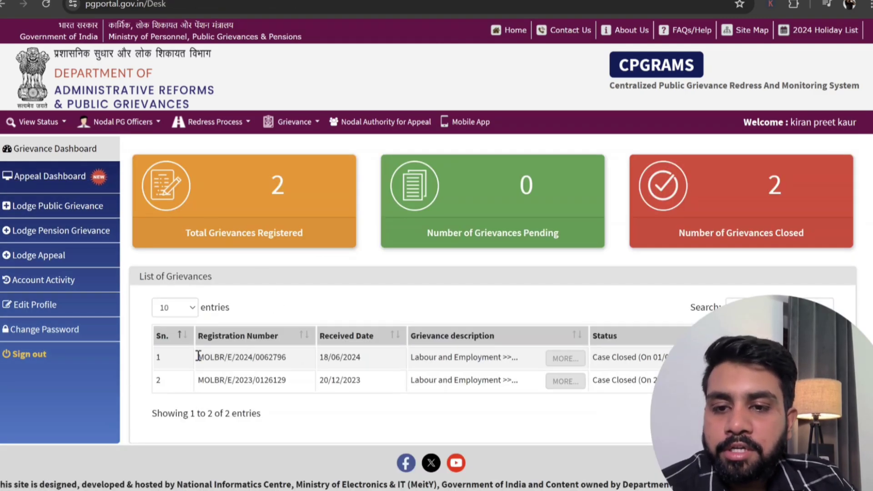
{"action": "left_click_drag", "start_coordinate": [198, 361], "coordinate": [305, 367]}
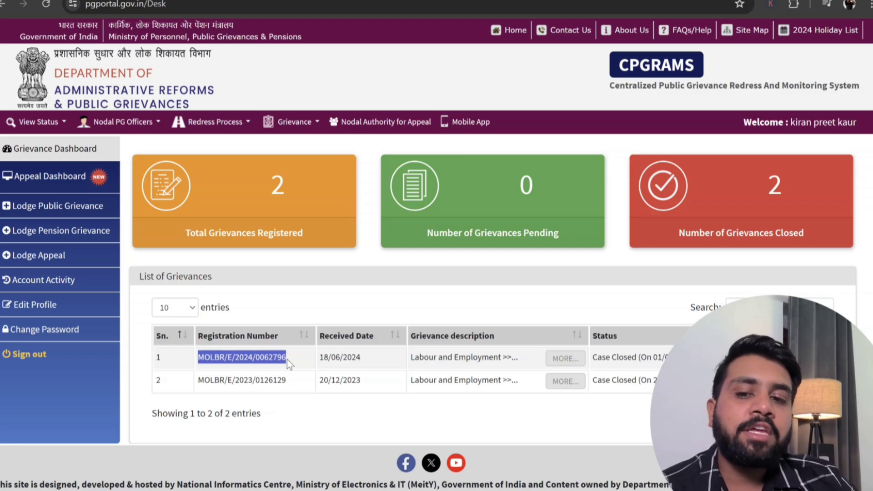
{"action": "left_click", "coordinate": [344, 304]}
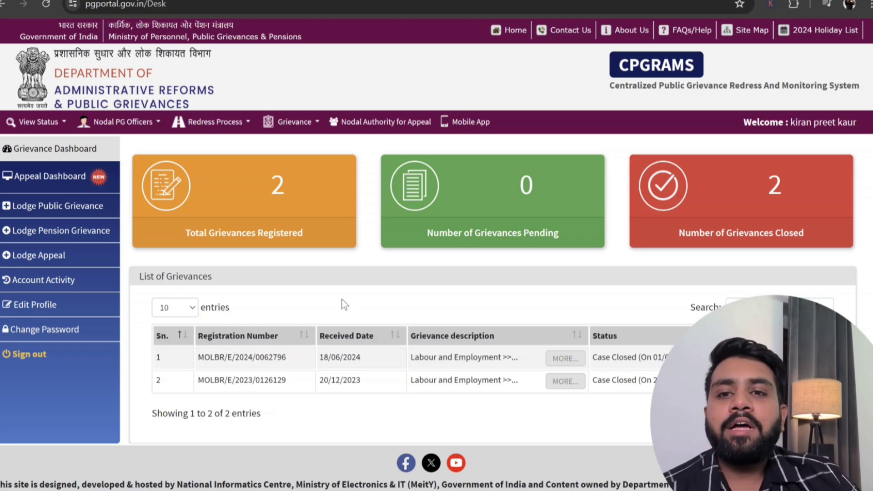
Step: Open the status form for checking a grievance by its registration number
{"action": "left_click", "coordinate": [288, 130]}
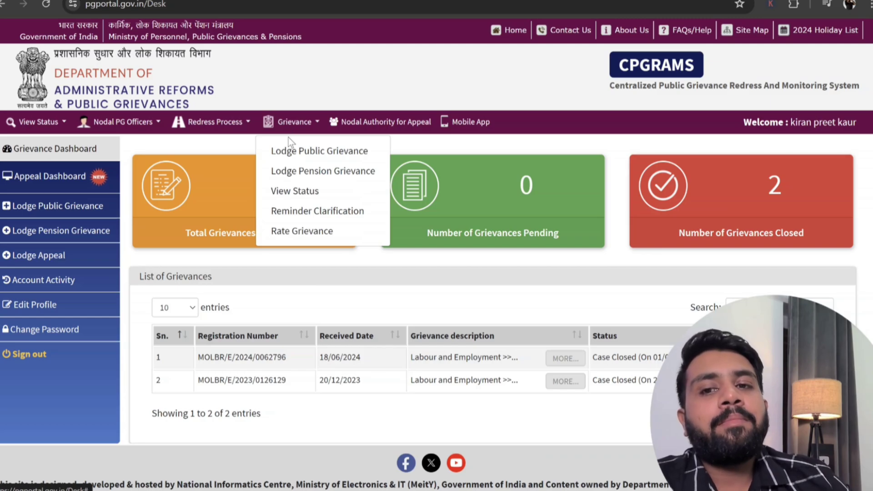
{"action": "left_click", "coordinate": [301, 193]}
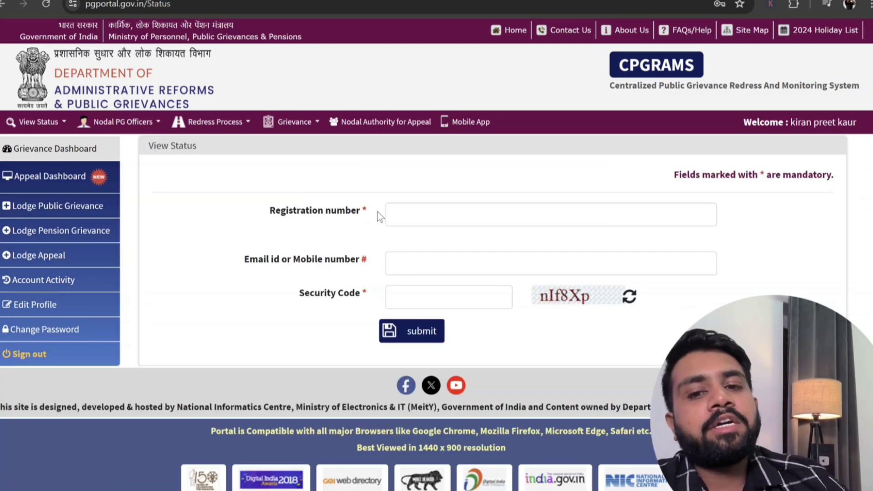